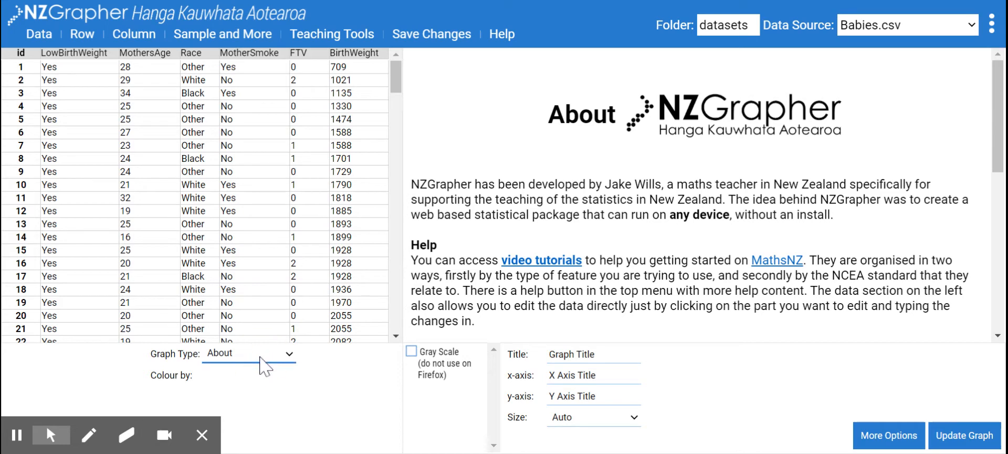
# Create a scatter graph with MothersAge as variable 1 and BirthWeight as variable 2.
pyautogui.click(277, 236)
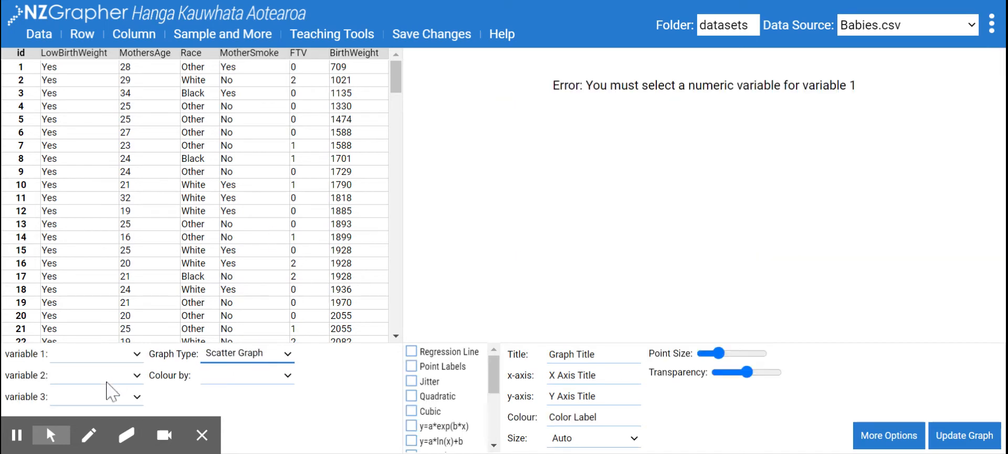
pyautogui.click(112, 358)
pyautogui.click(108, 378)
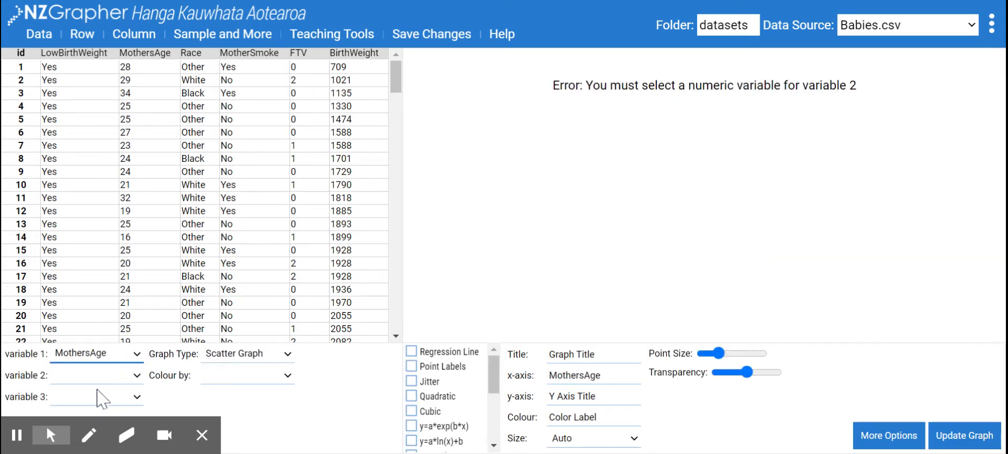
pyautogui.click(107, 381)
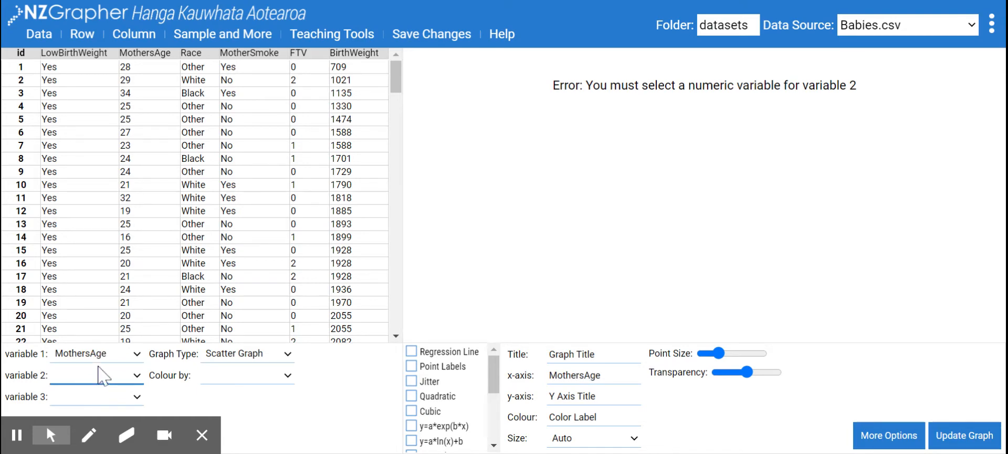
pyautogui.click(102, 362)
pyautogui.scroll(-7, 200, 315)
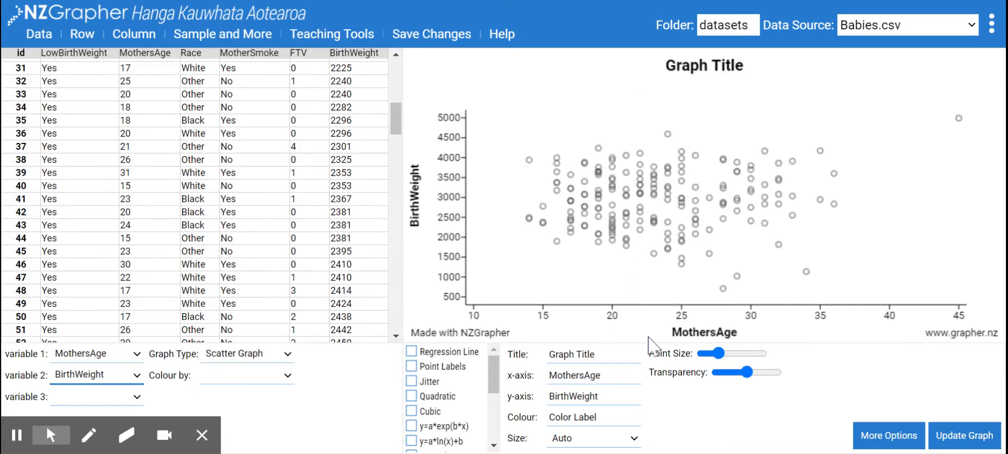
# Set the graph title to "age vs birthweight" and update the graph.
pyautogui.click(531, 351)
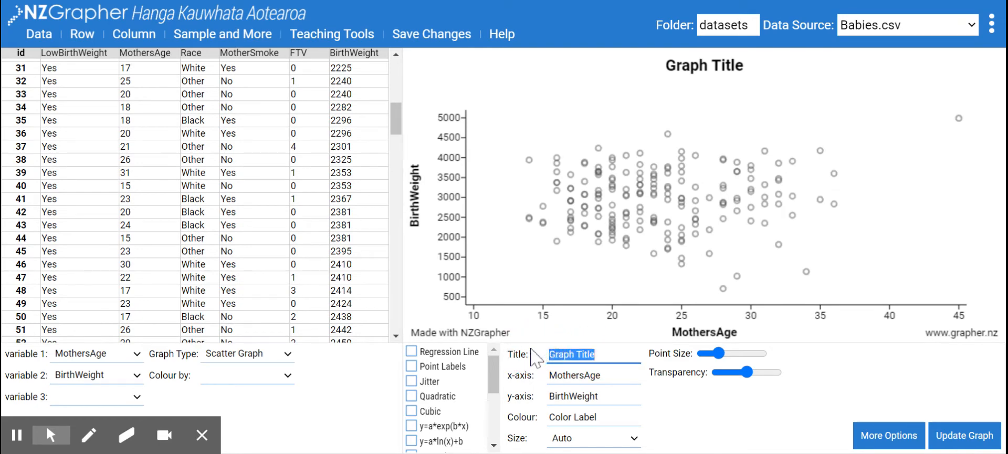
pyautogui.write('age vs')
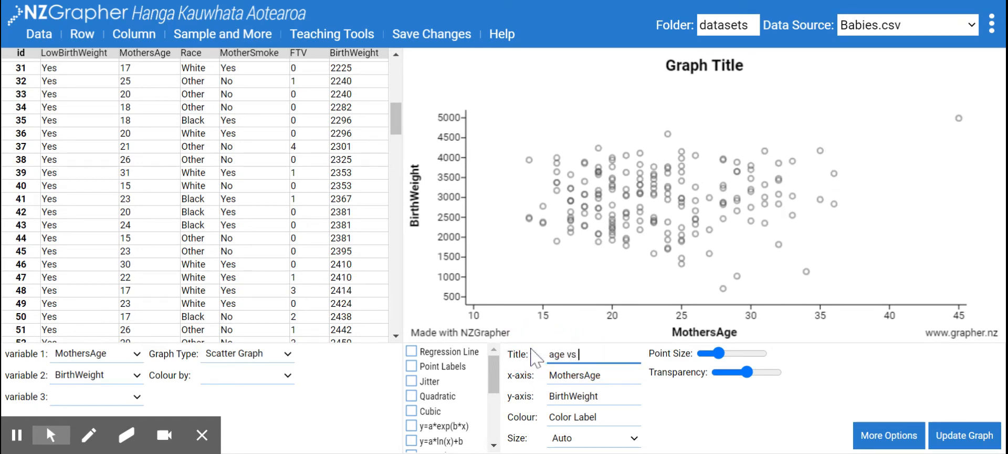
pyautogui.write(' birthweight')
pyautogui.click(987, 446)
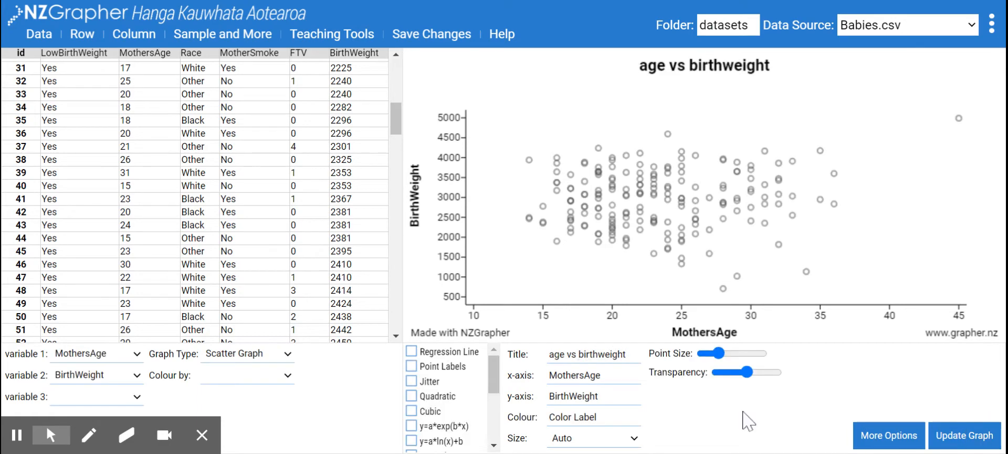
# Add a regression line to the scatter graph.
pyautogui.click(412, 352)
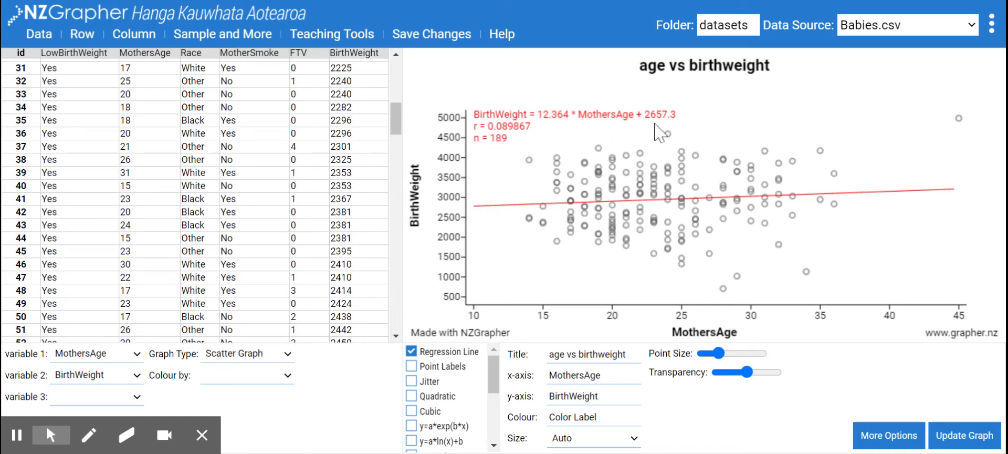
pyautogui.moveTo(724, 288)
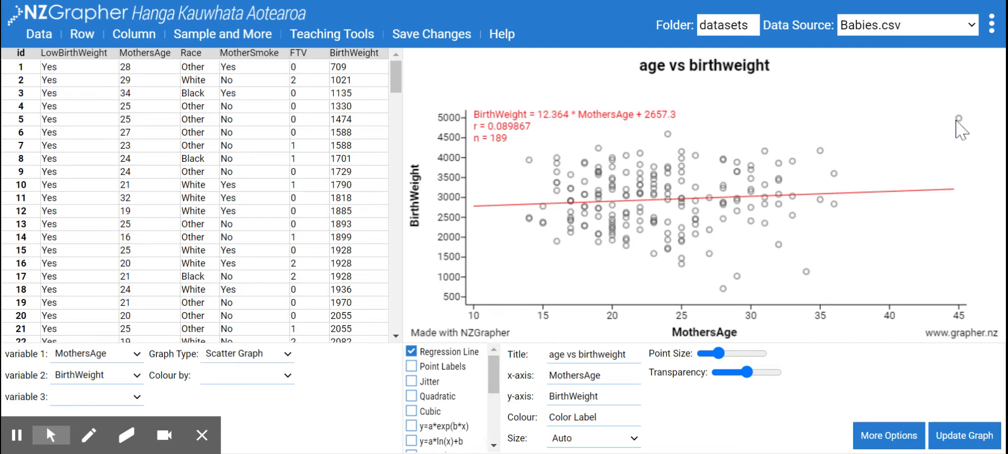
pyautogui.moveTo(959, 119)
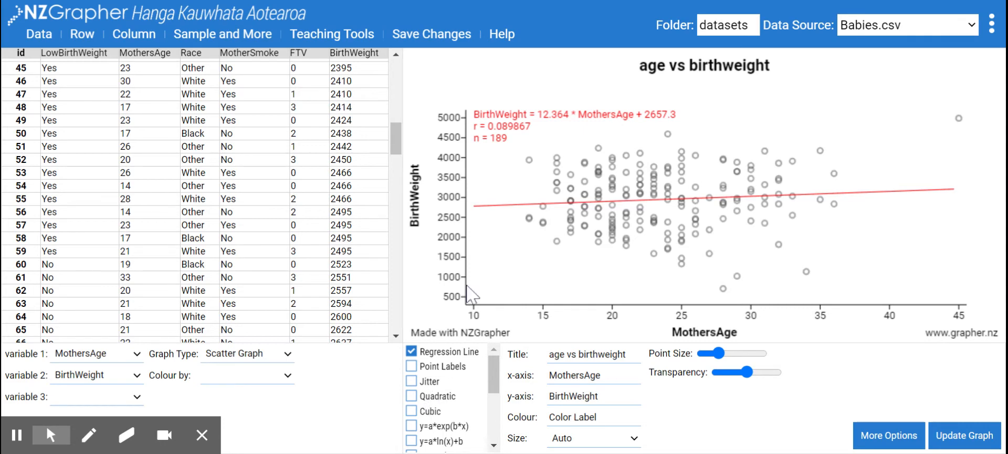
# Add a quadratic trend line to the graph.
pyautogui.scroll(-20, 195, 199)
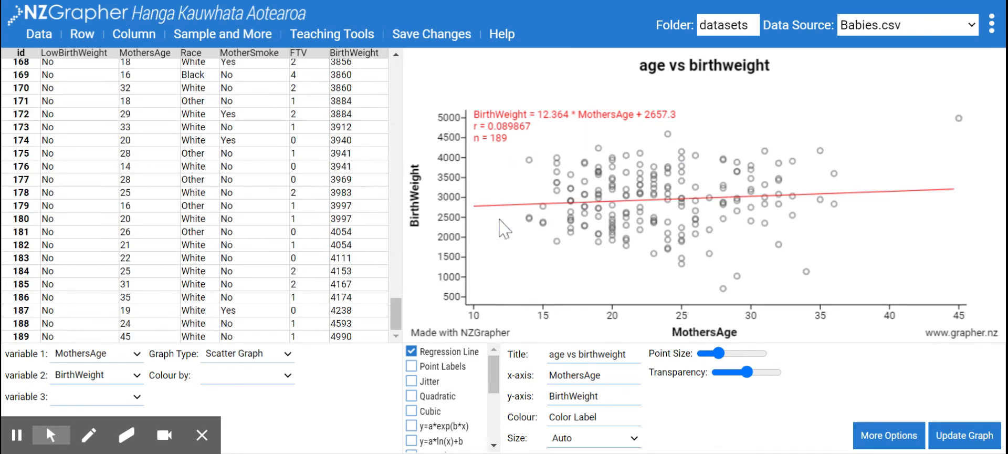
pyautogui.scroll(4, 498, 190)
pyautogui.scroll(-3, 578, 237)
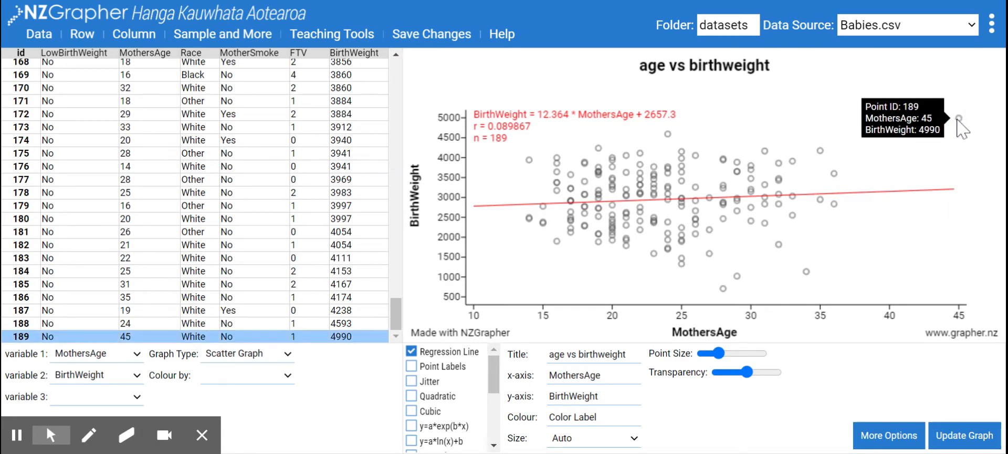
pyautogui.click(411, 396)
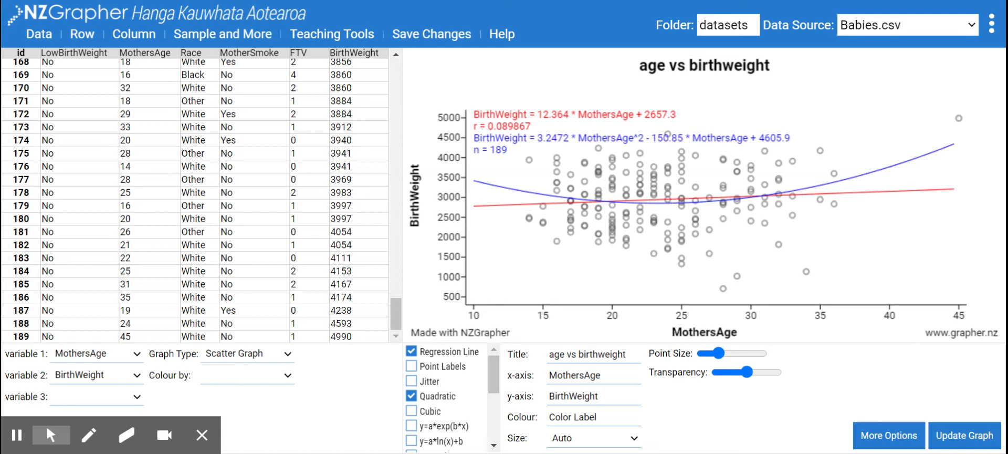
pyautogui.click(89, 435)
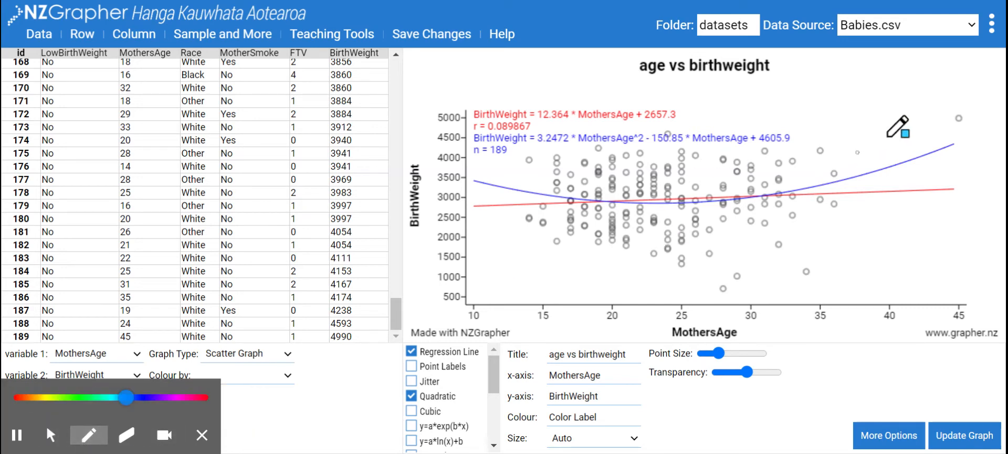
pyautogui.moveTo(972, 101)
pyautogui.mouseDown()
pyautogui.moveTo(924, 172)
pyautogui.moveTo(940, 94)
pyautogui.moveTo(972, 90)
pyautogui.mouseUp()
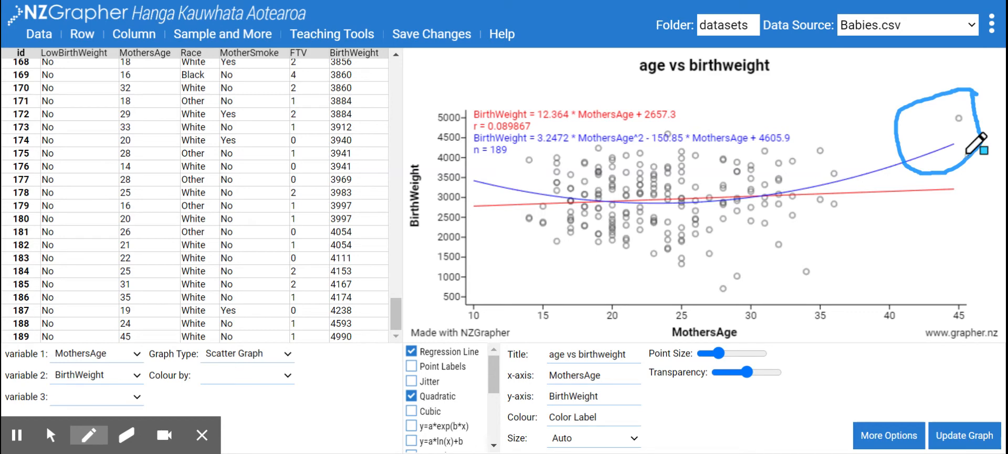
pyautogui.click(93, 441)
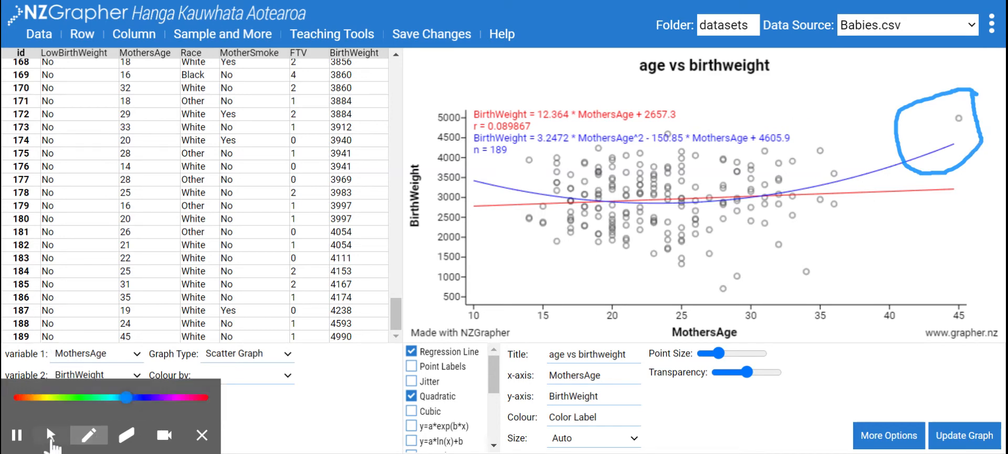
pyautogui.click(52, 438)
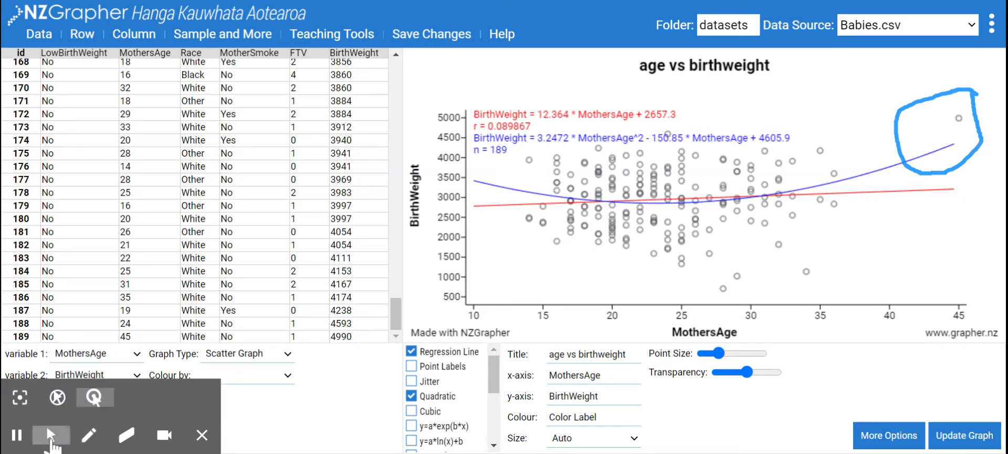
# Add a cubic trend line, then remove both the quadratic and cubic trend lines.
pyautogui.click(412, 410)
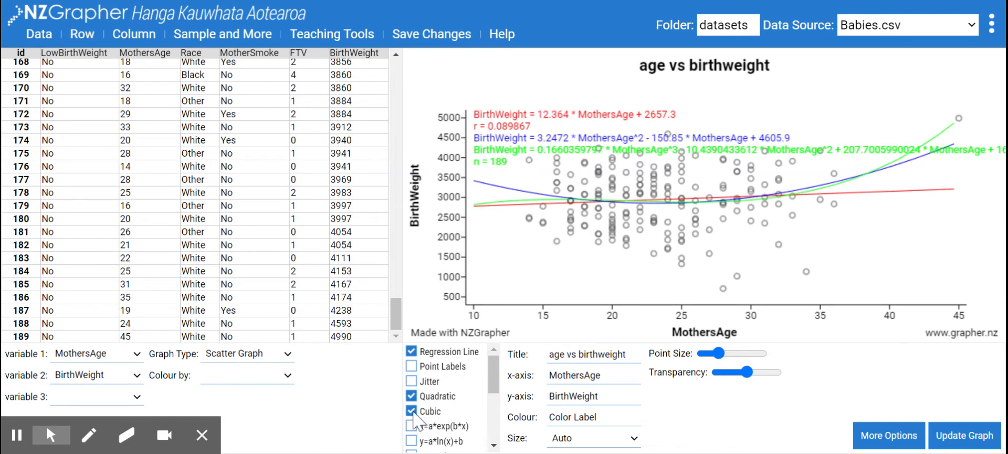
pyautogui.moveTo(961, 123)
pyautogui.click(411, 396)
pyautogui.click(411, 410)
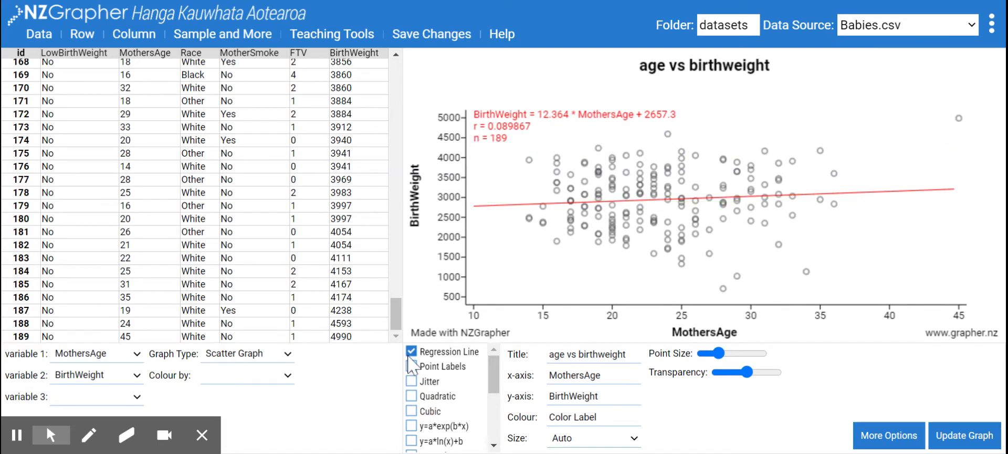
# Try the exponential y=a*exp(b*x) and logarithmic y=a*ln(x)+b trend lines, removing each again.
pyautogui.click(412, 426)
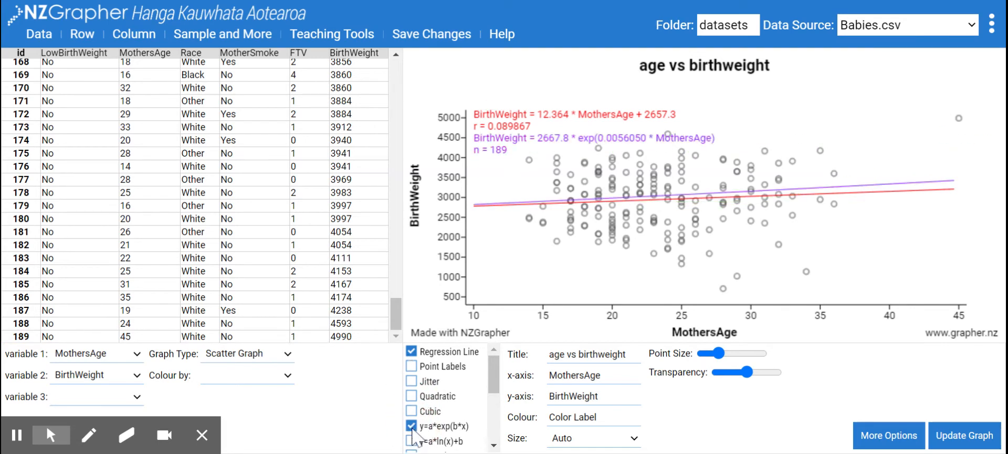
pyautogui.click(411, 426)
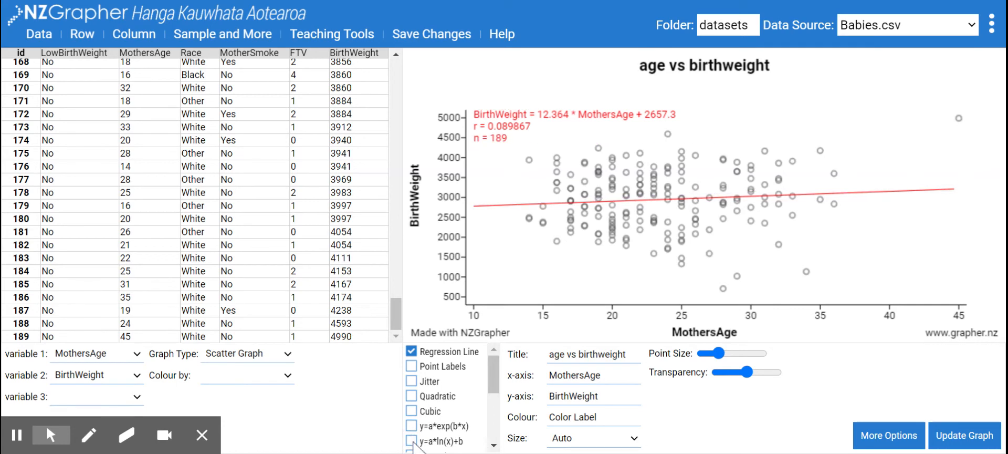
pyautogui.click(412, 440)
pyautogui.click(411, 440)
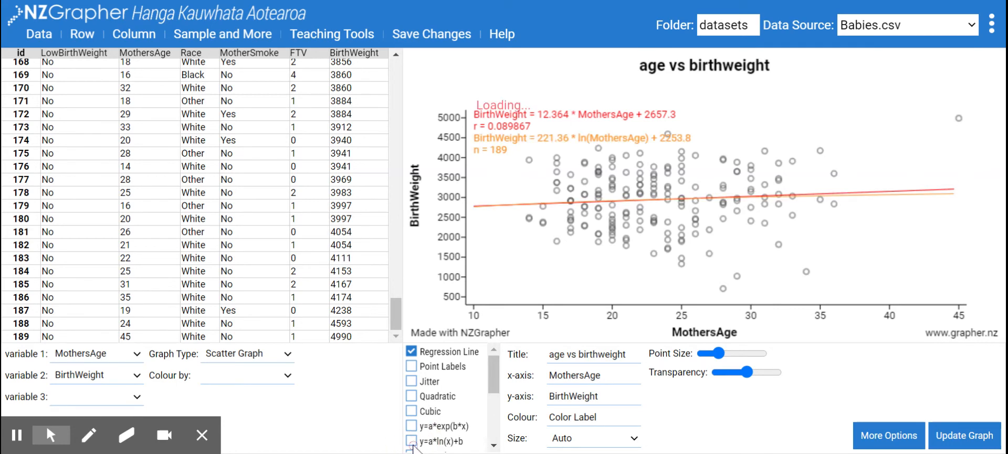
# Add the cubic trend line back to the graph.
pyautogui.click(411, 411)
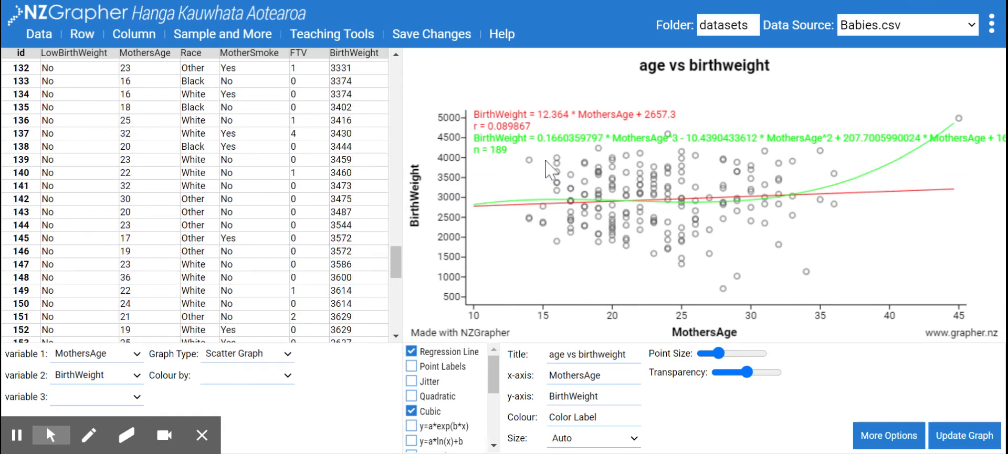
pyautogui.moveTo(672, 209)
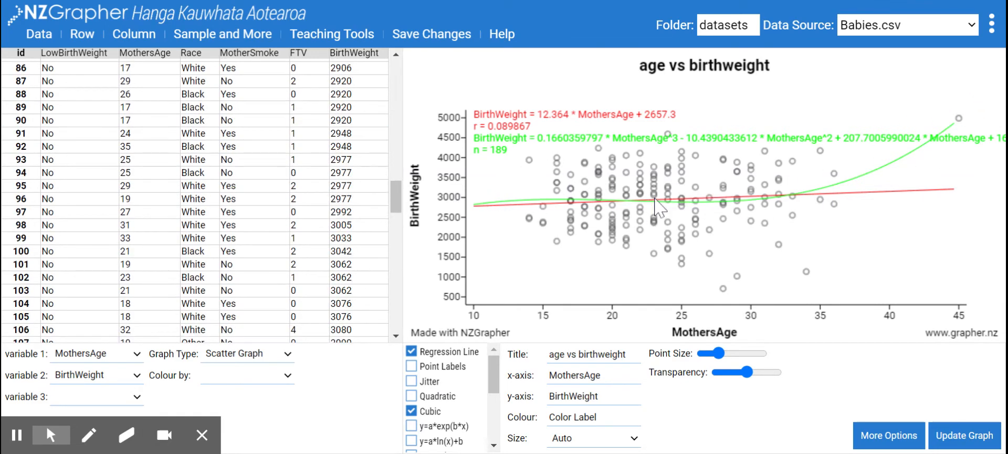
pyautogui.click(89, 440)
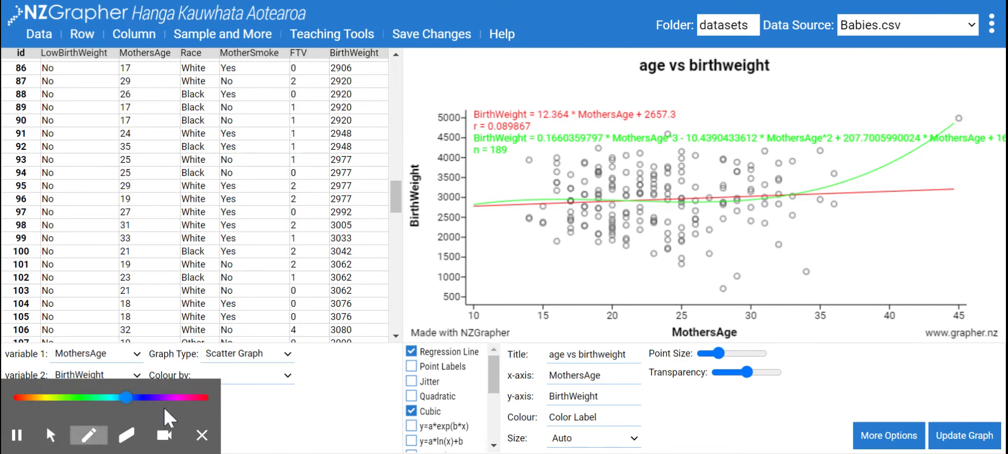
pyautogui.click(170, 398)
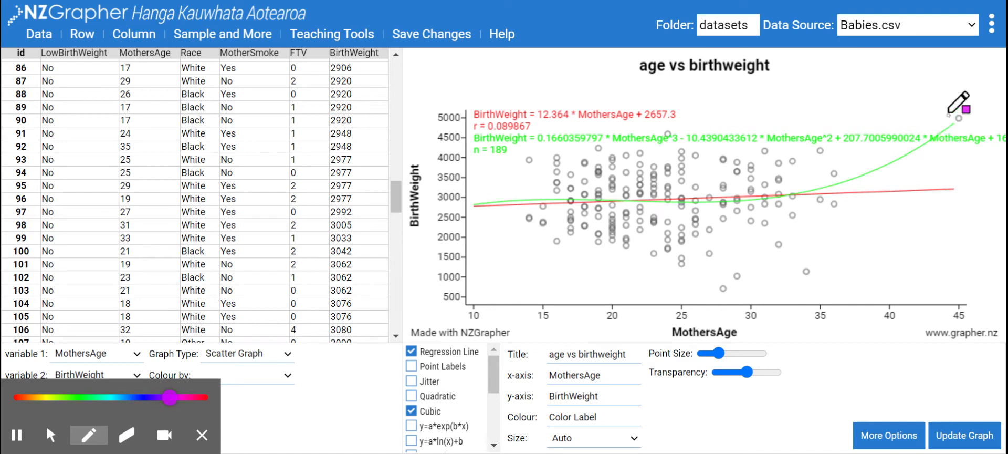
pyautogui.moveTo(948, 113)
pyautogui.mouseDown()
pyautogui.moveTo(997, 122)
pyautogui.moveTo(982, 163)
pyautogui.moveTo(945, 114)
pyautogui.moveTo(967, 118)
pyautogui.mouseUp()
pyautogui.click(51, 435)
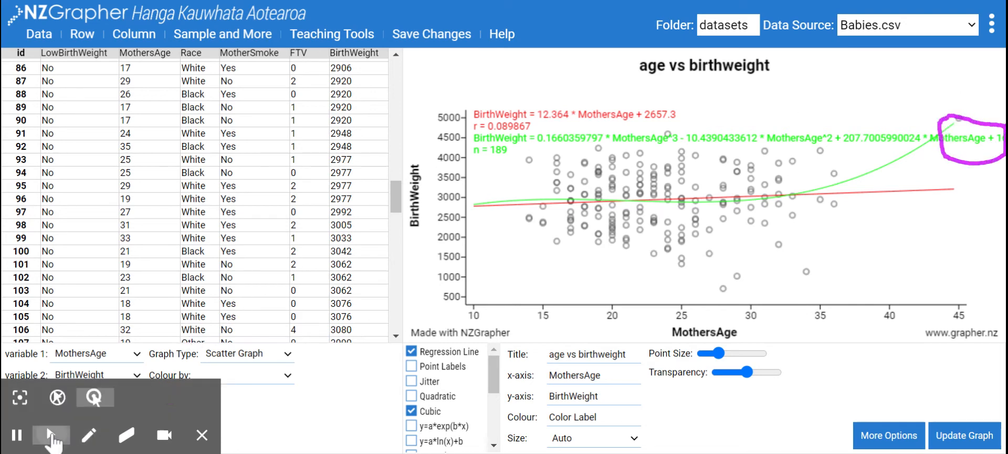
# Hide the left data section and the bottom section to enlarge the graph.
pyautogui.click(992, 23)
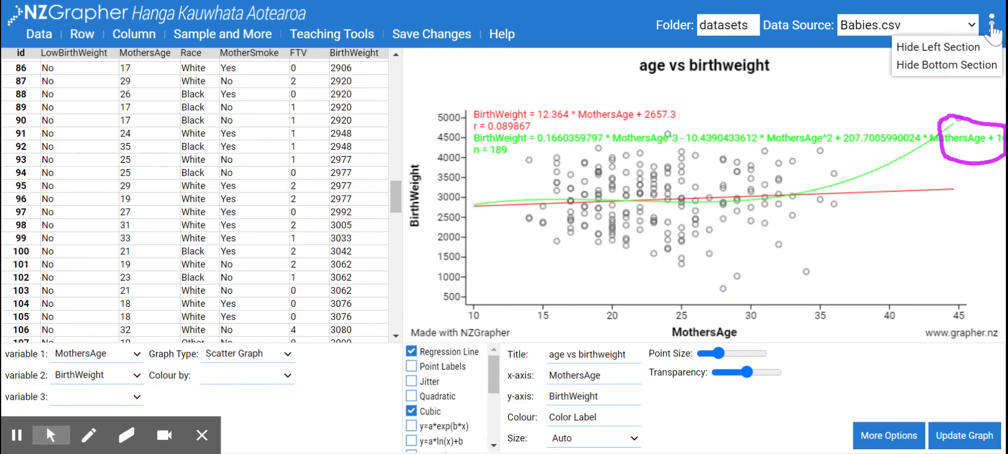
pyautogui.click(950, 49)
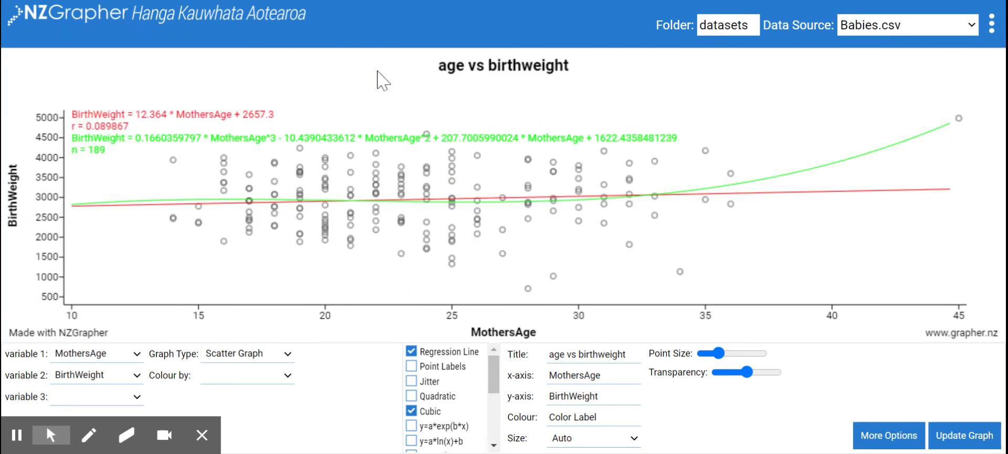
pyautogui.click(992, 23)
pyautogui.click(952, 83)
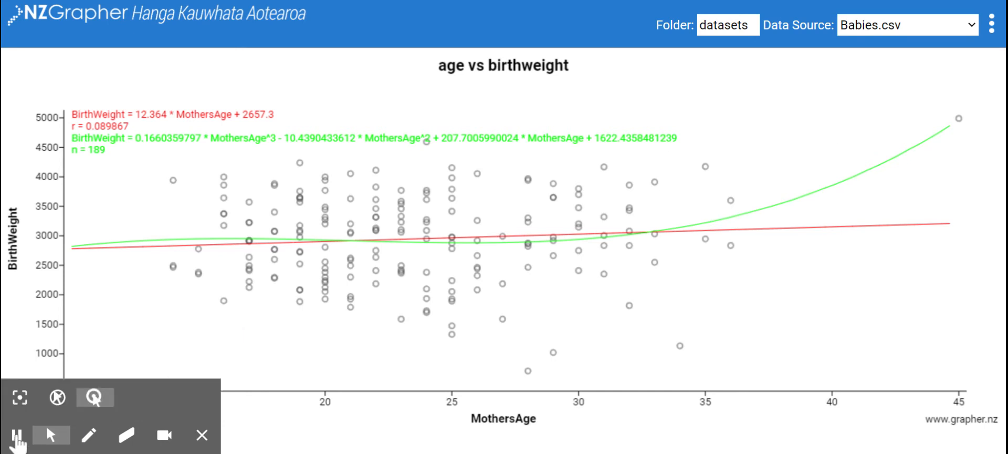
# Colour the scatter points by MotherSmoke.
pyautogui.click(16, 435)
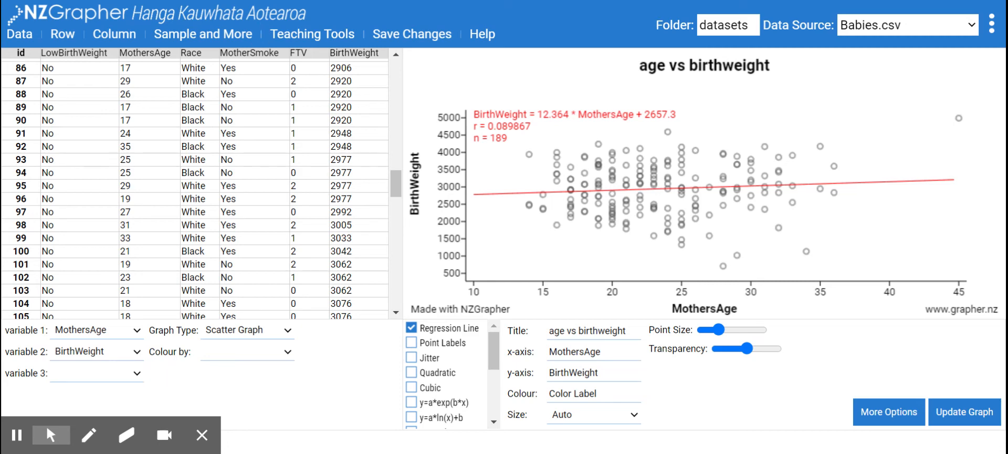
pyautogui.click(229, 353)
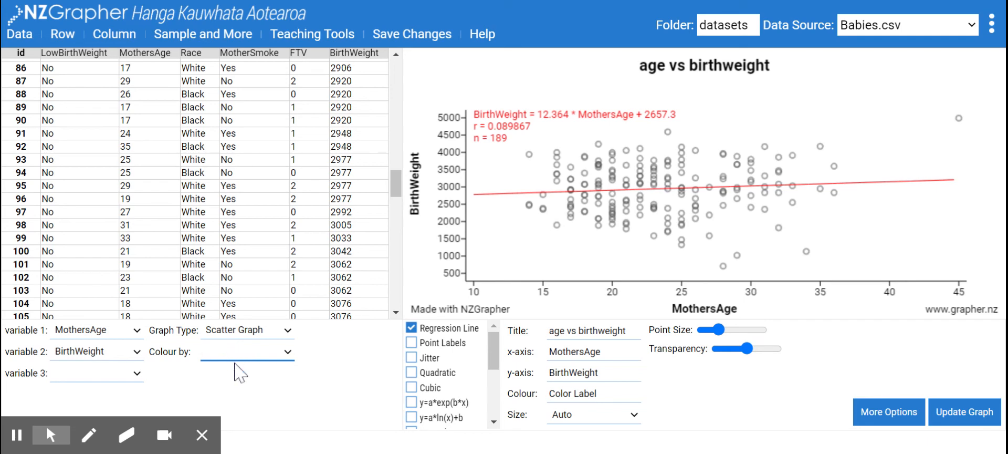
pyautogui.click(241, 414)
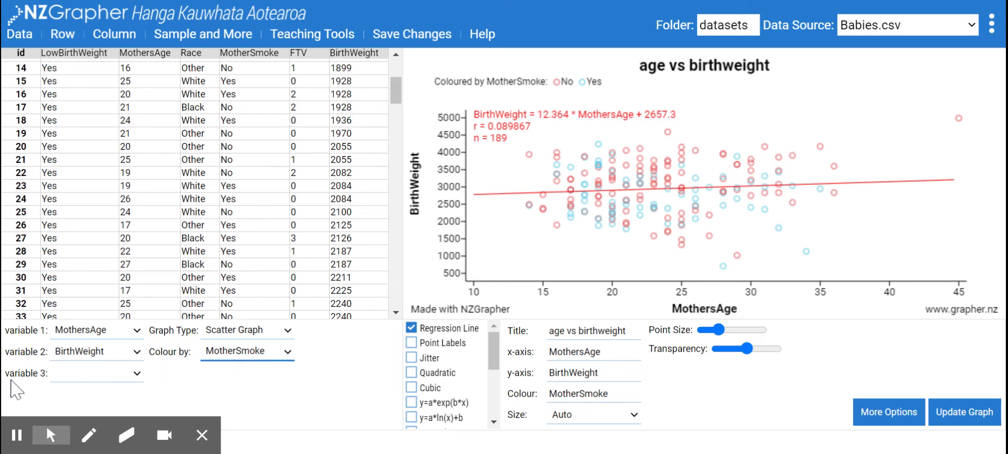
# Split the graph into panels by setting variable 3 to MotherSmoke.
pyautogui.click(103, 368)
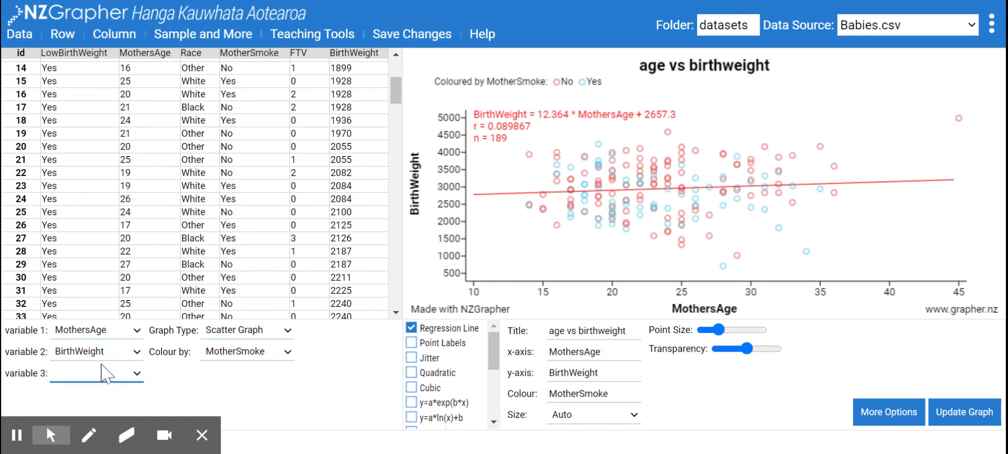
pyautogui.click(102, 339)
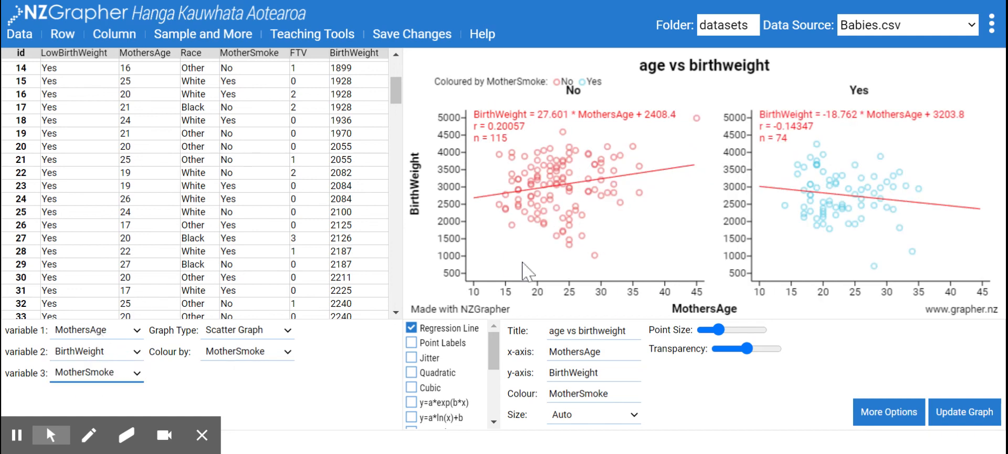